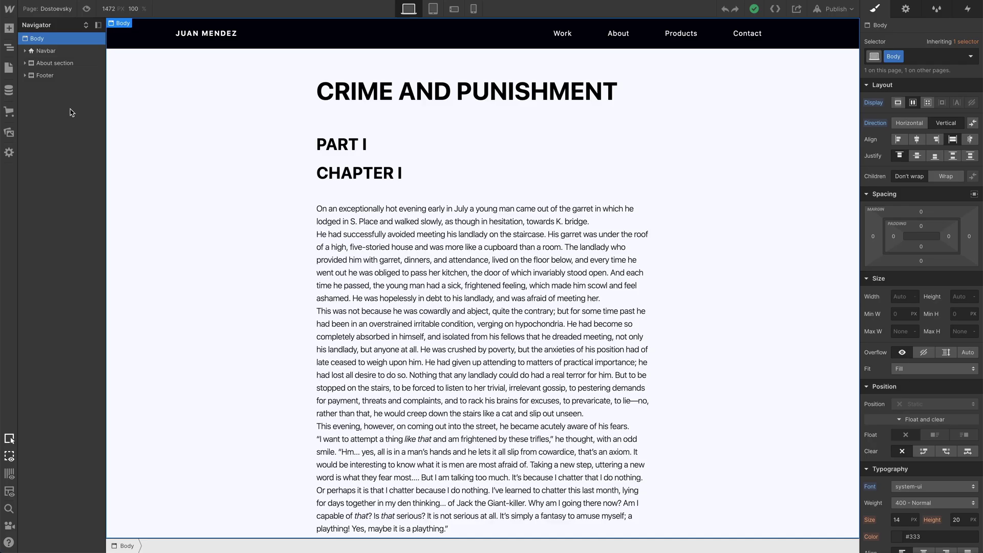
# Style the Body (All Pages) tag with Display Flex and Vertical direction
pyautogui.click(71, 78)
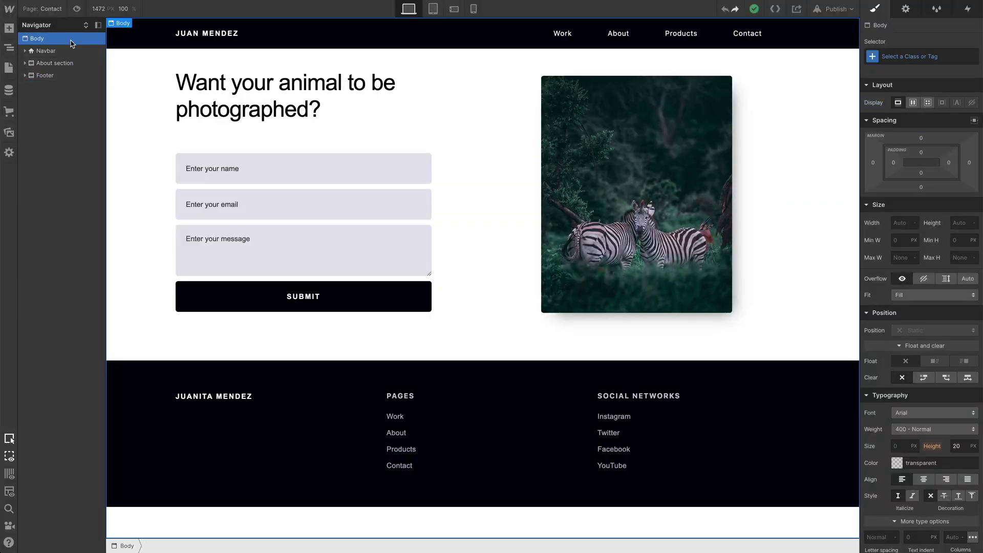
pyautogui.click(958, 57)
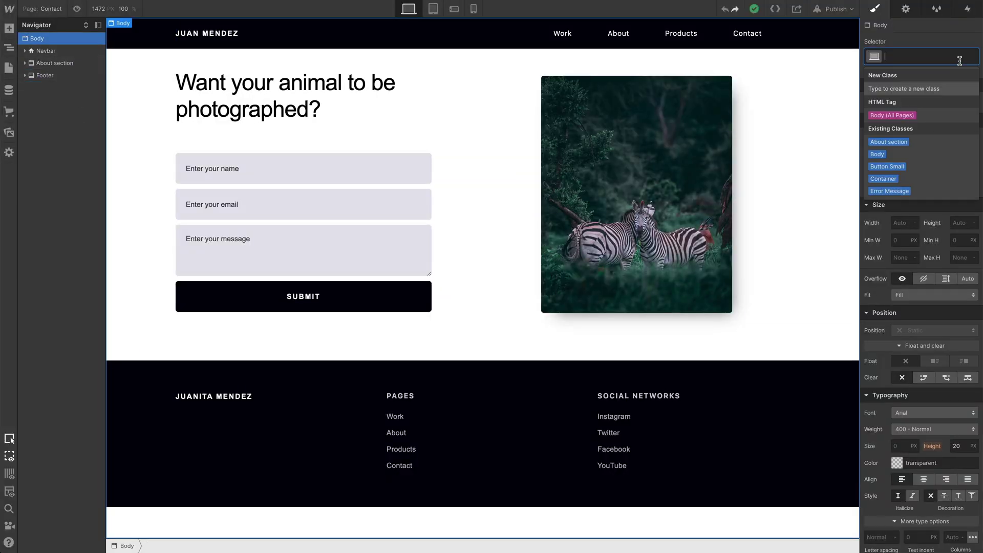
pyautogui.click(948, 118)
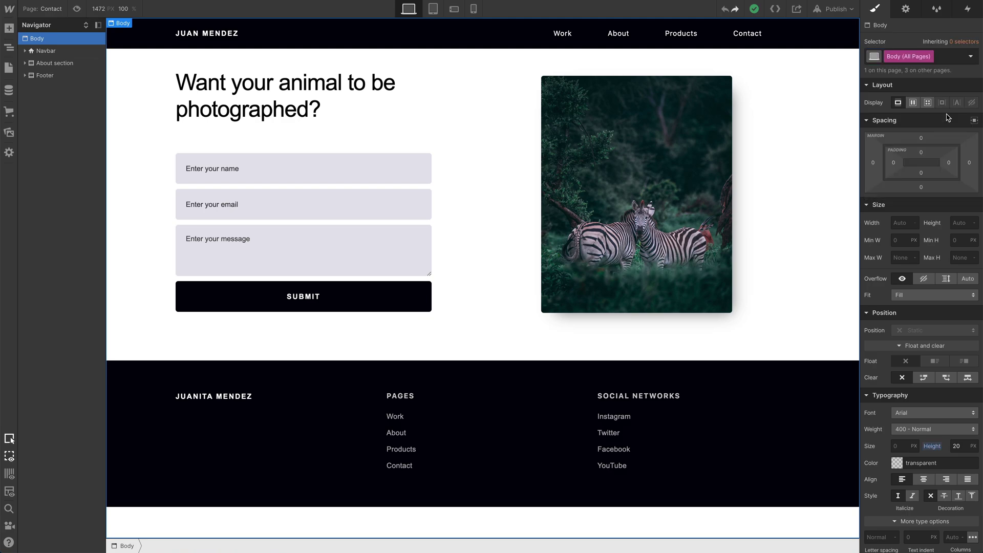
pyautogui.click(913, 103)
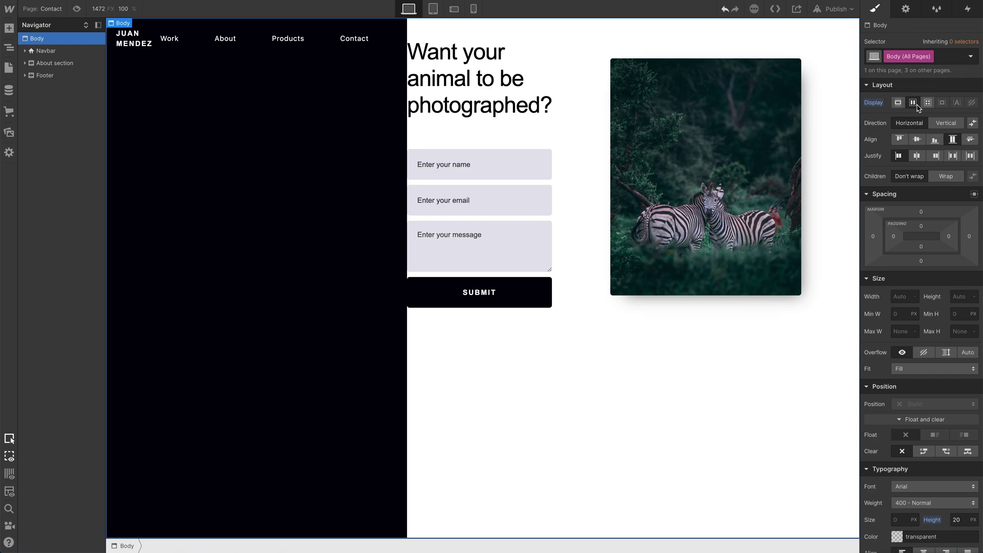
pyautogui.click(935, 126)
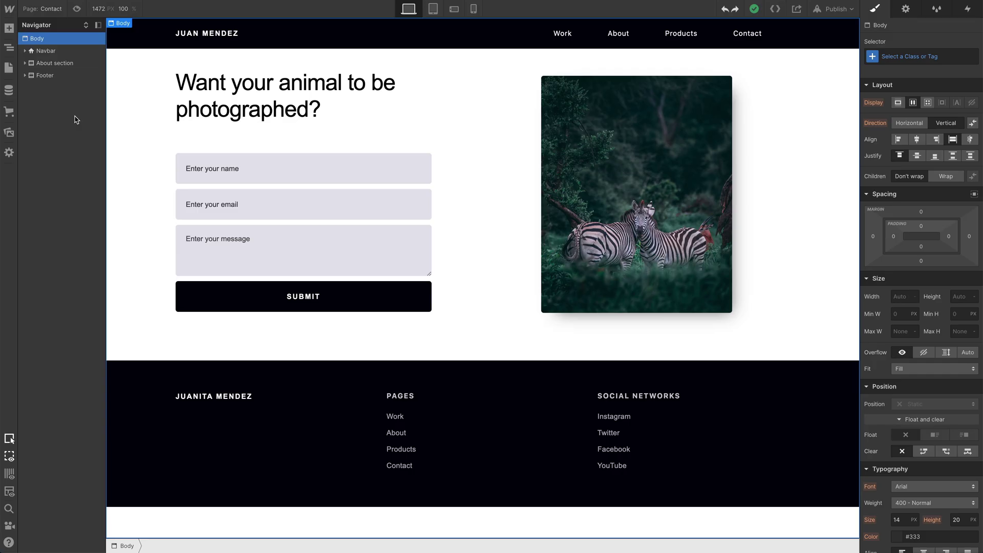
# Set the Footer's top margin to Auto in the Spacing section
pyautogui.click(78, 79)
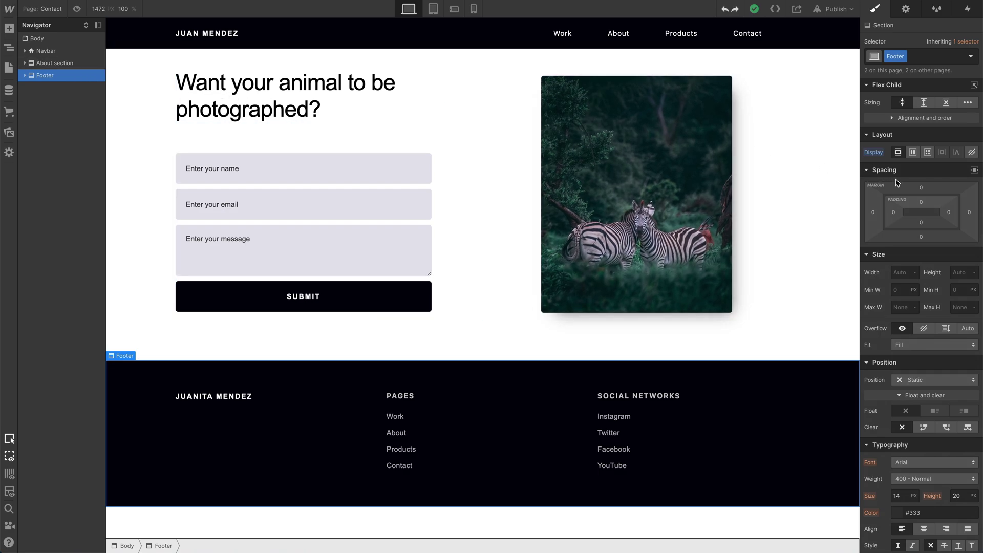
pyautogui.click(919, 189)
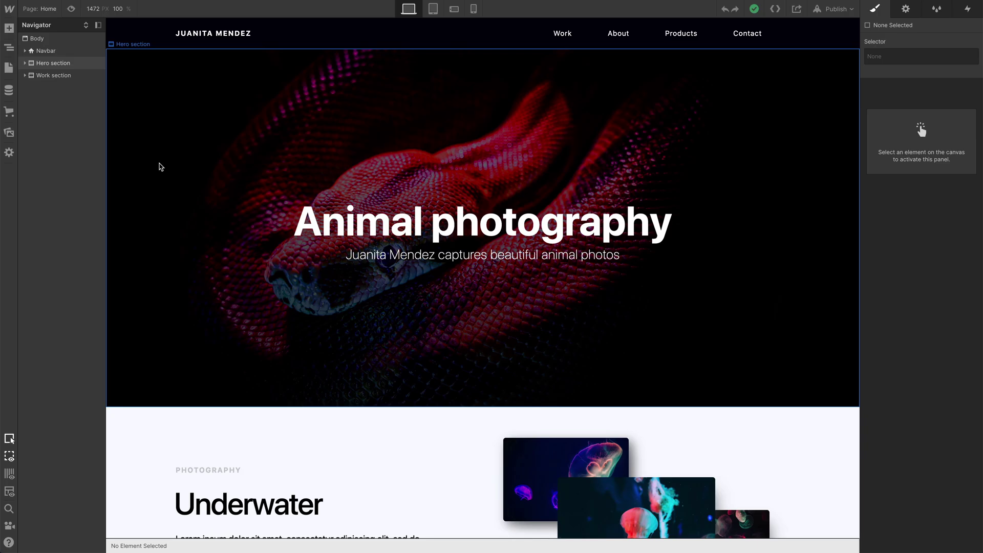
# Switch back to the Contact page from the Pages panel
pyautogui.scroll(-5, 160, 167)
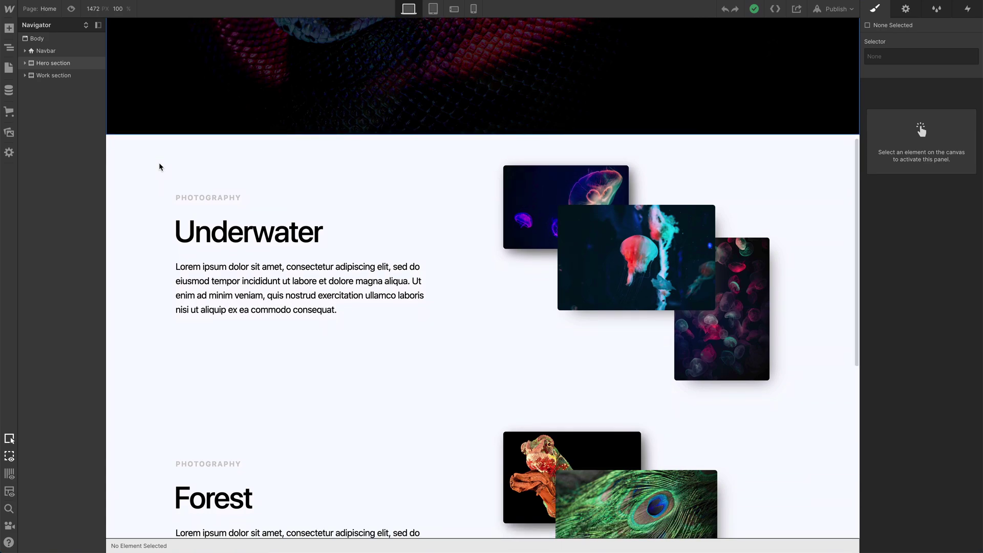
pyautogui.scroll(5, 160, 167)
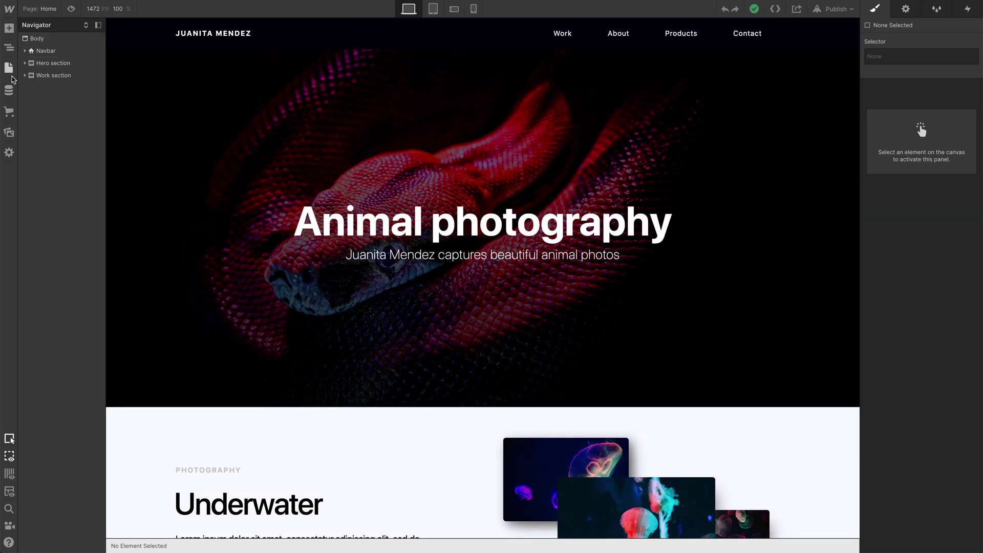
pyautogui.click(10, 74)
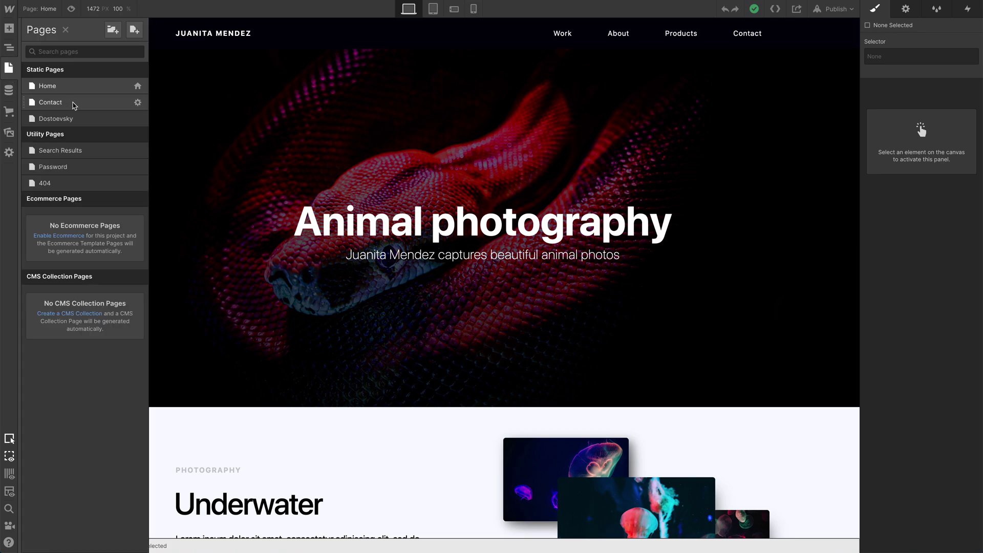
pyautogui.click(73, 104)
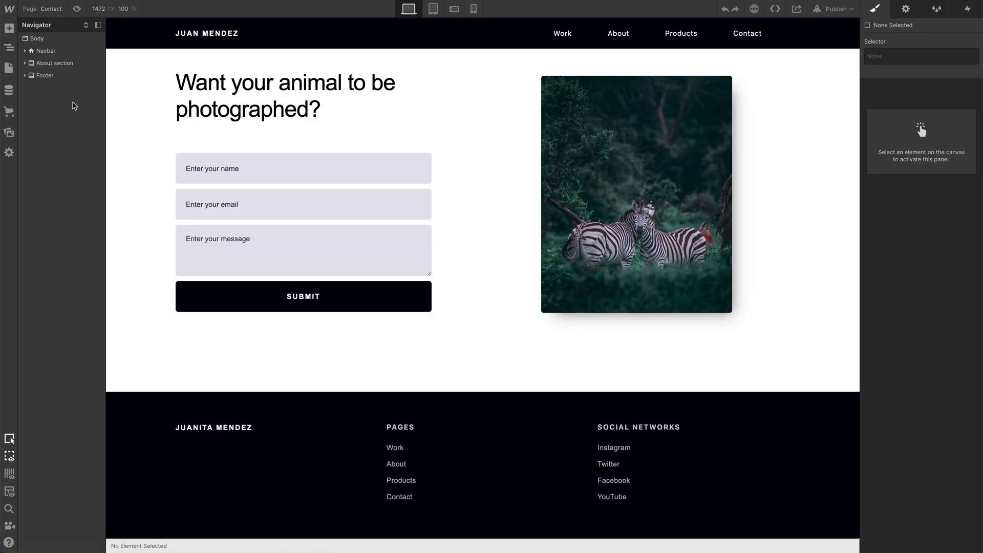
# Convert the Contact page footer into a symbol named 'Footer'
pyautogui.click(74, 81)
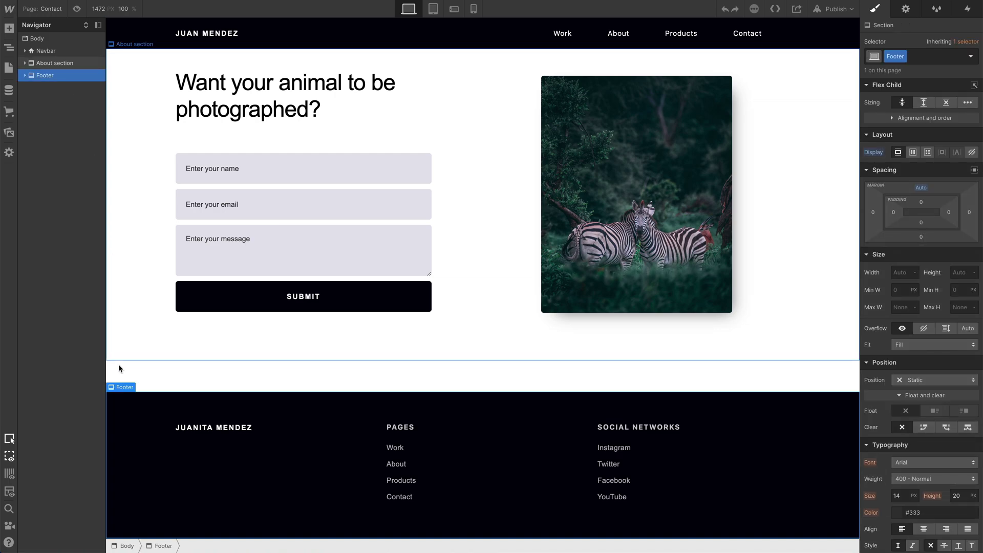
pyautogui.rightClick(118, 389)
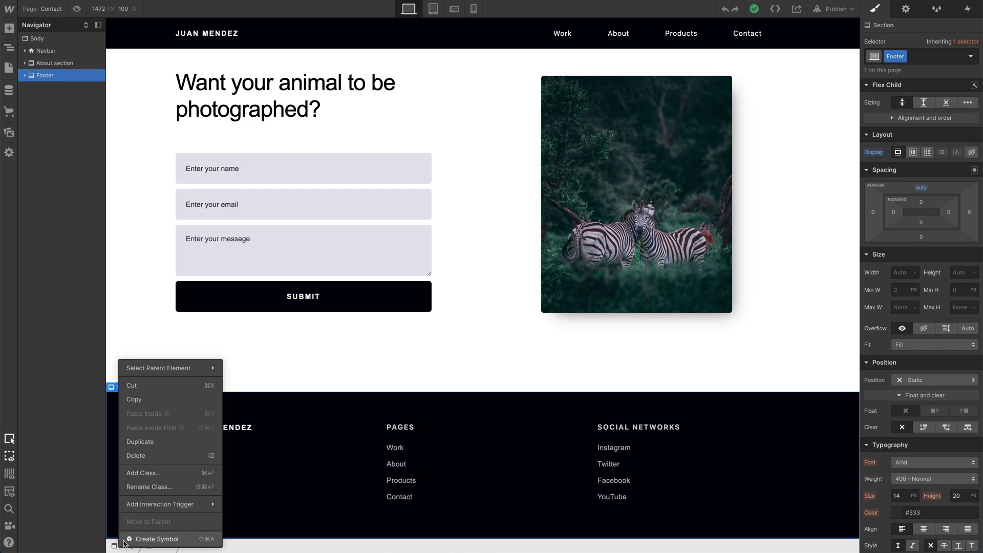
pyautogui.click(153, 539)
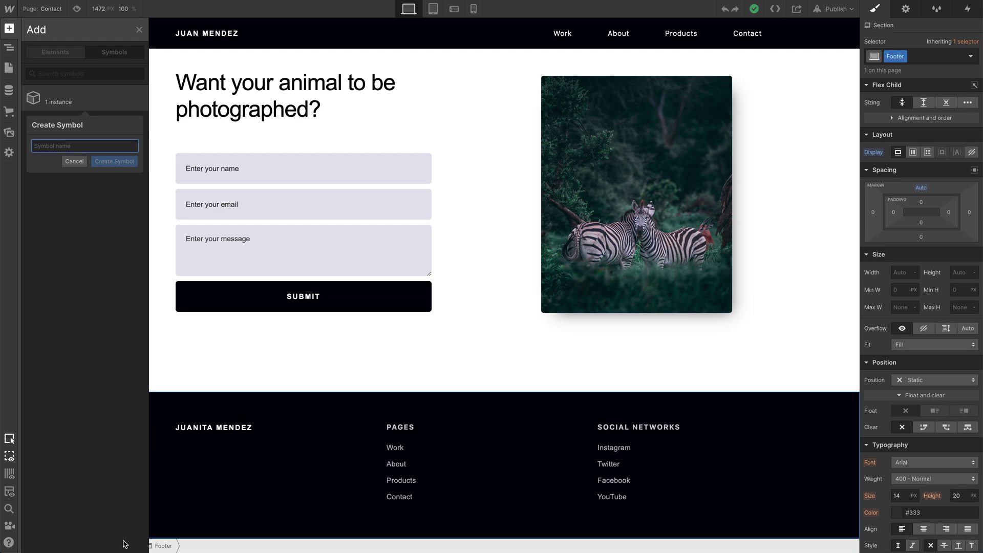
pyautogui.write('Foote')
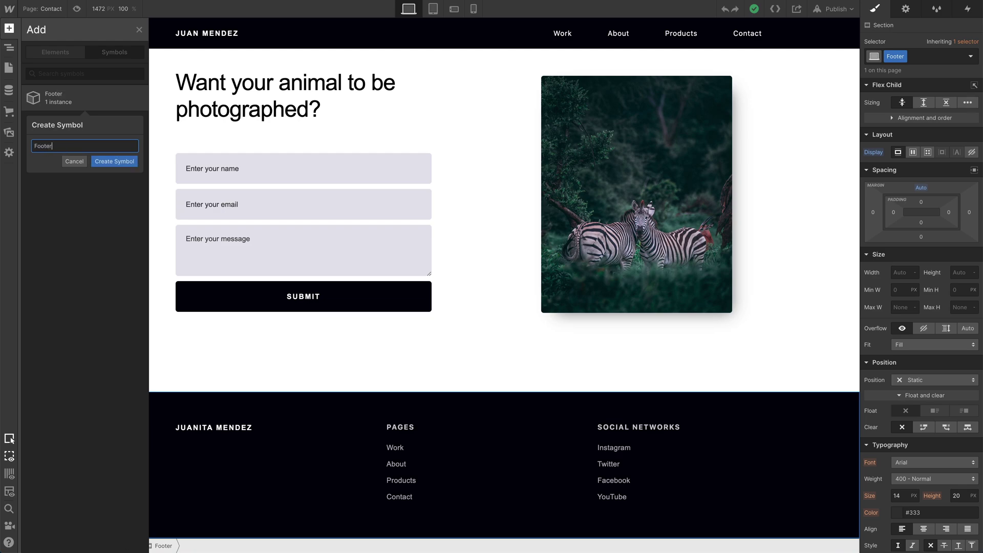
pyautogui.write('r')
pyautogui.press('Return')
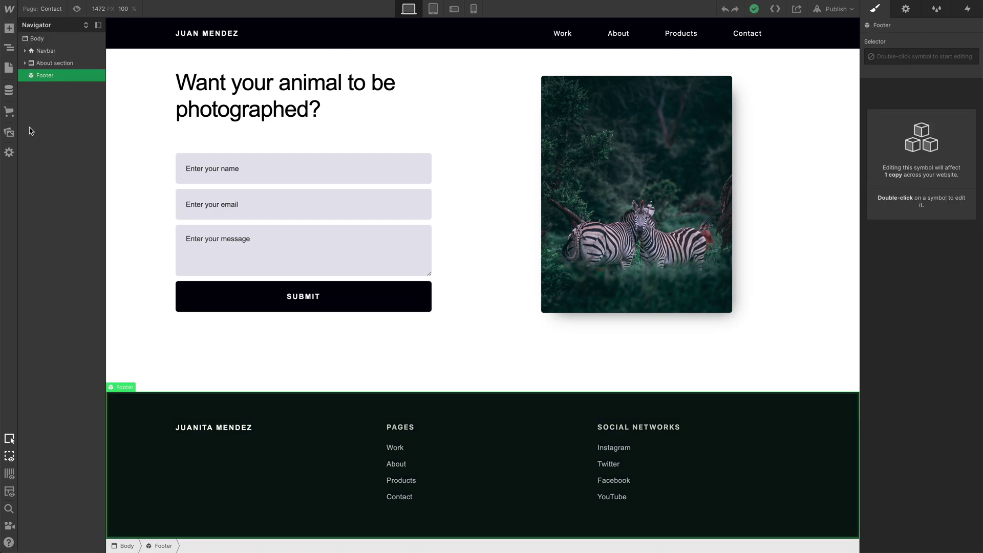
# Go to the Home page and insert the Footer symbol below Work section
pyautogui.click(9, 71)
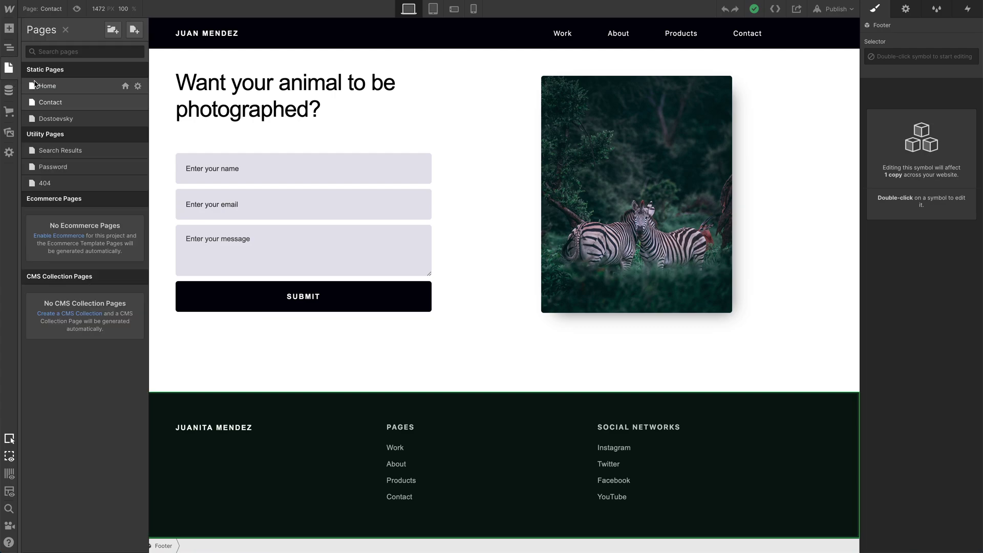
pyautogui.click(64, 85)
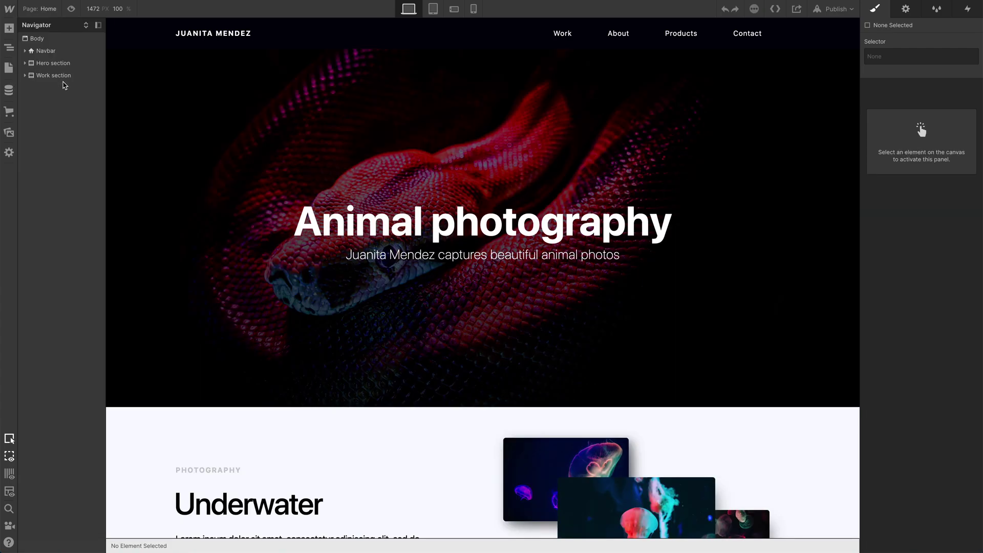
pyautogui.click(9, 28)
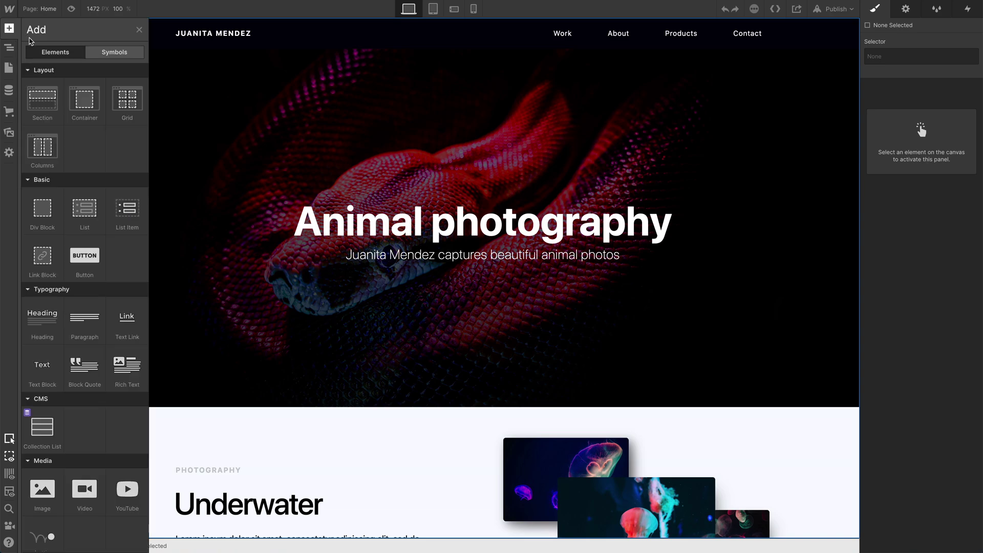
pyautogui.click(90, 54)
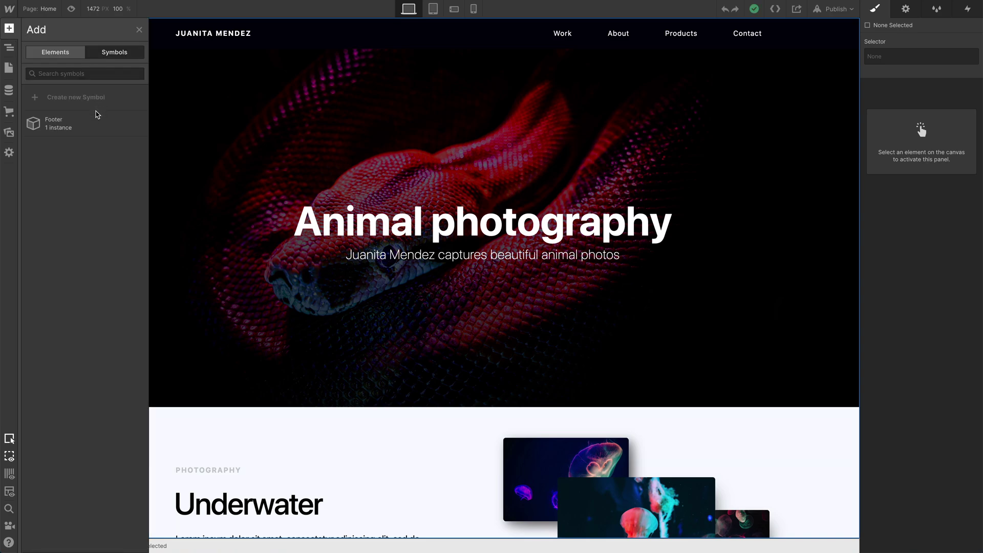
pyautogui.moveTo(95, 123); pyautogui.dragTo(75, 101)
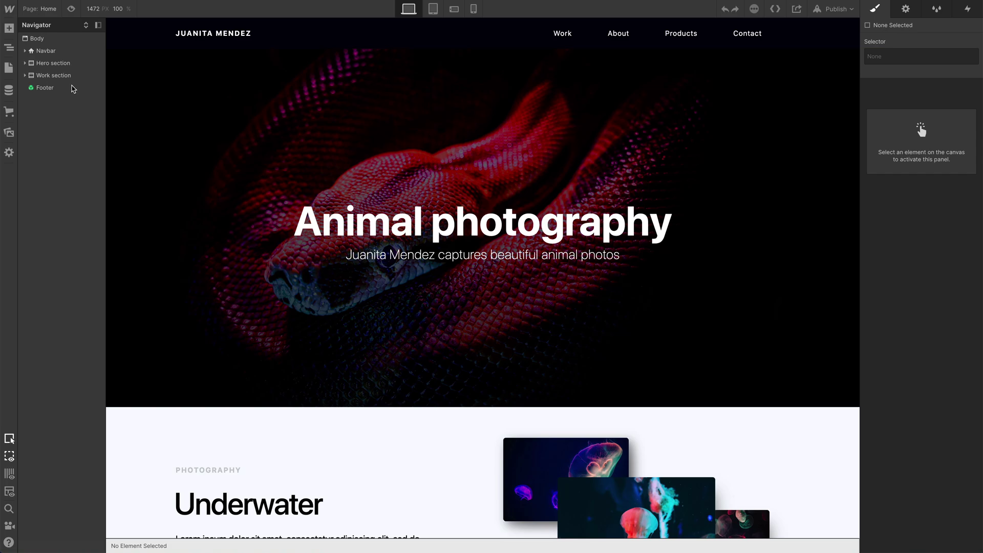
pyautogui.click(45, 87)
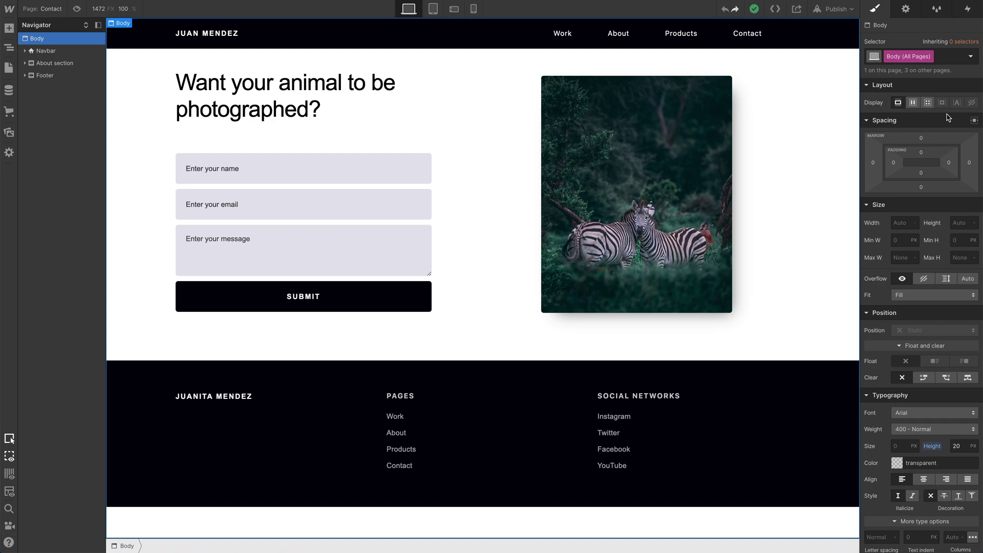
pyautogui.click(913, 102)
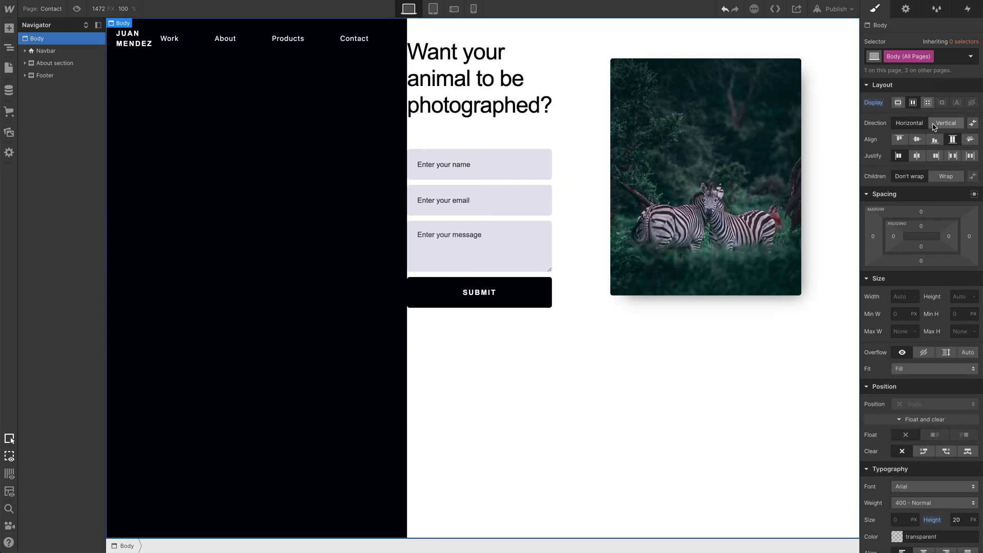
pyautogui.click(935, 126)
pyautogui.click(920, 188)
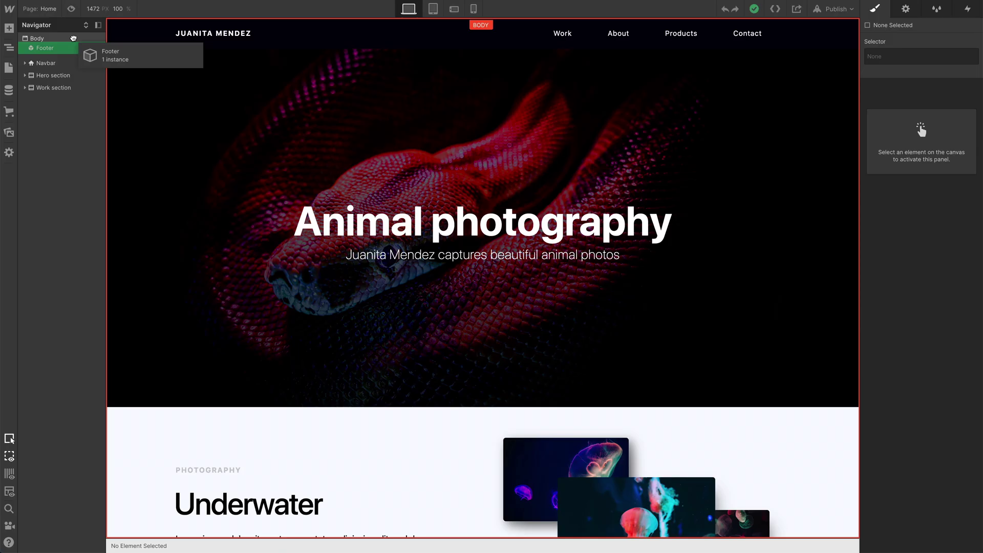
pyautogui.moveTo(73, 39); pyautogui.dragTo(75, 101)
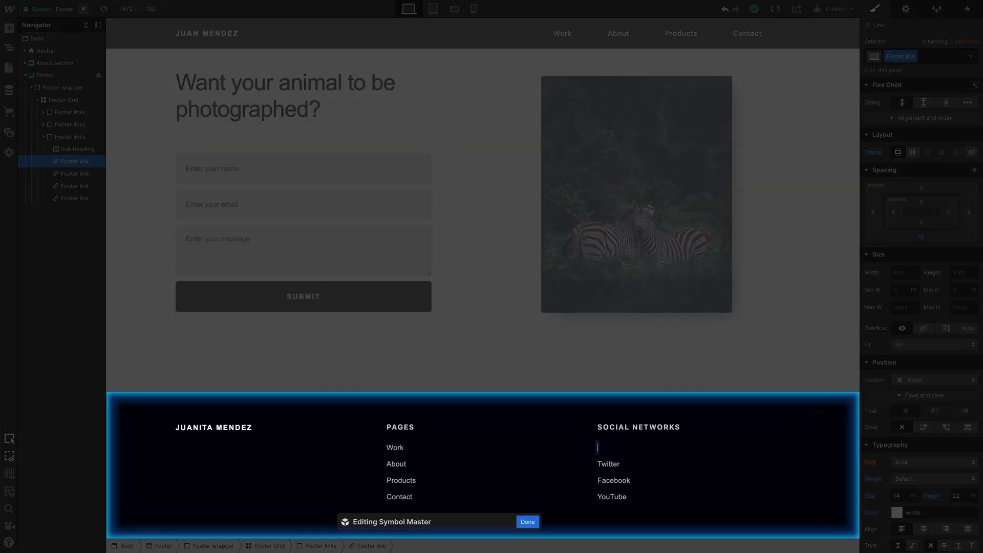
# Change the Footer symbol's Instagram link text to 'Myspace' and reselect the Home footer
pyautogui.write('Myspace')
pyautogui.press('Escape')
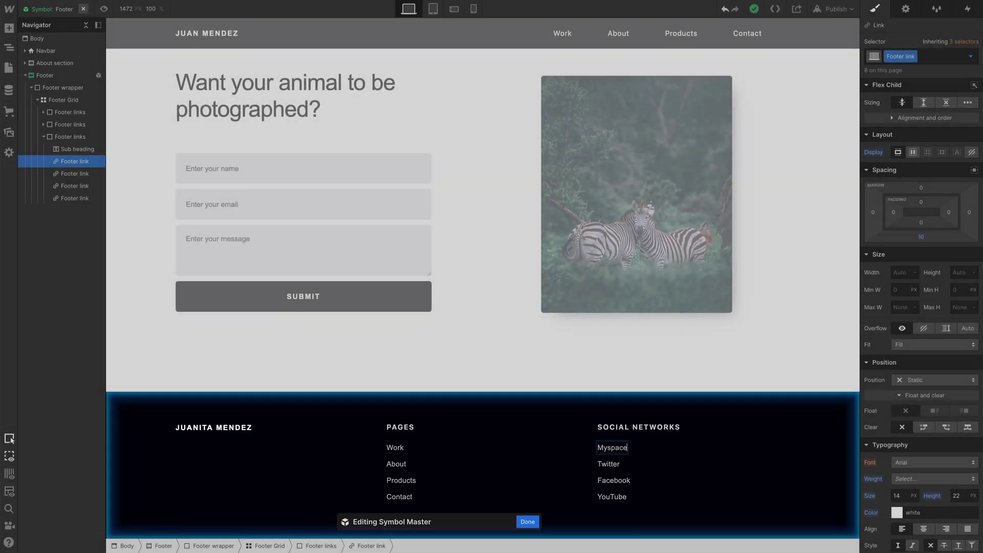
pyautogui.press('Escape')
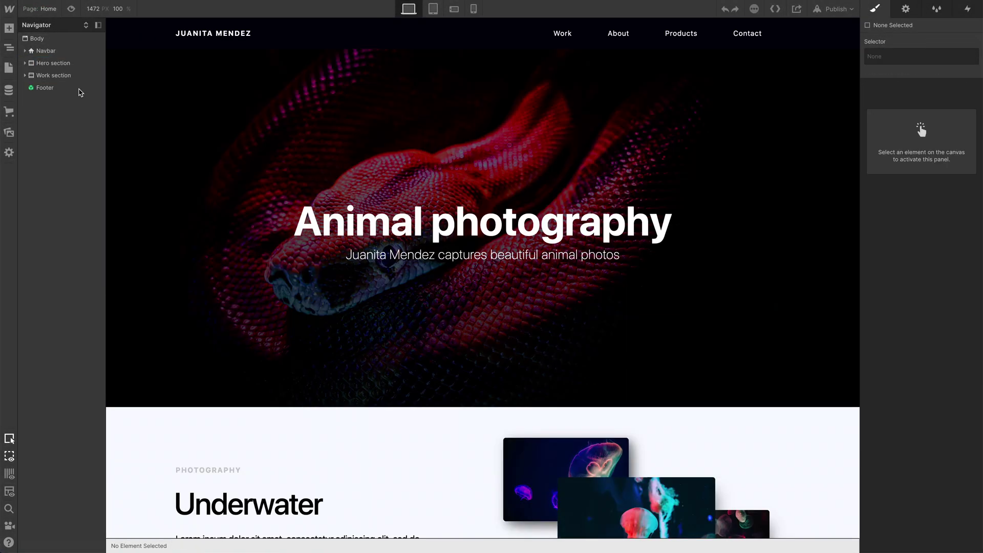
pyautogui.click(79, 89)
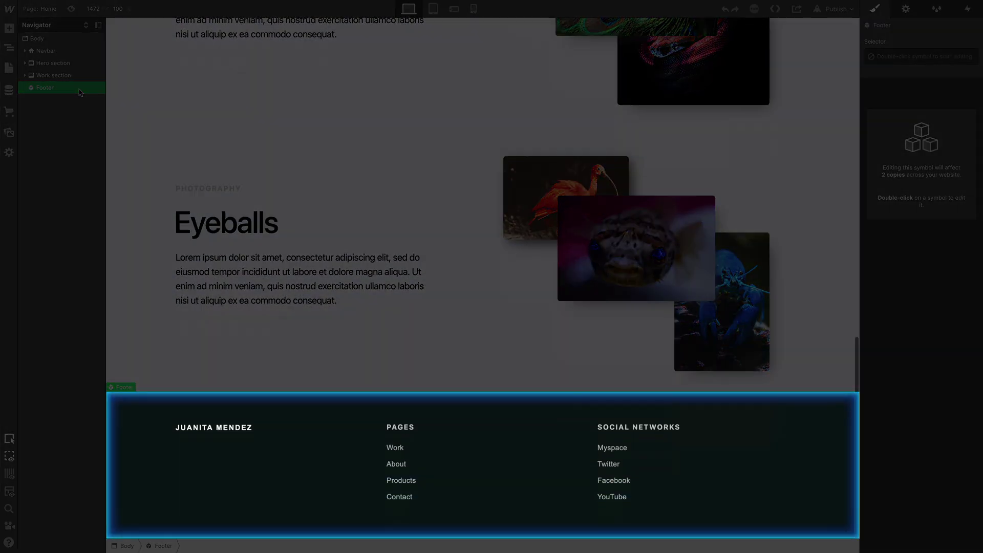